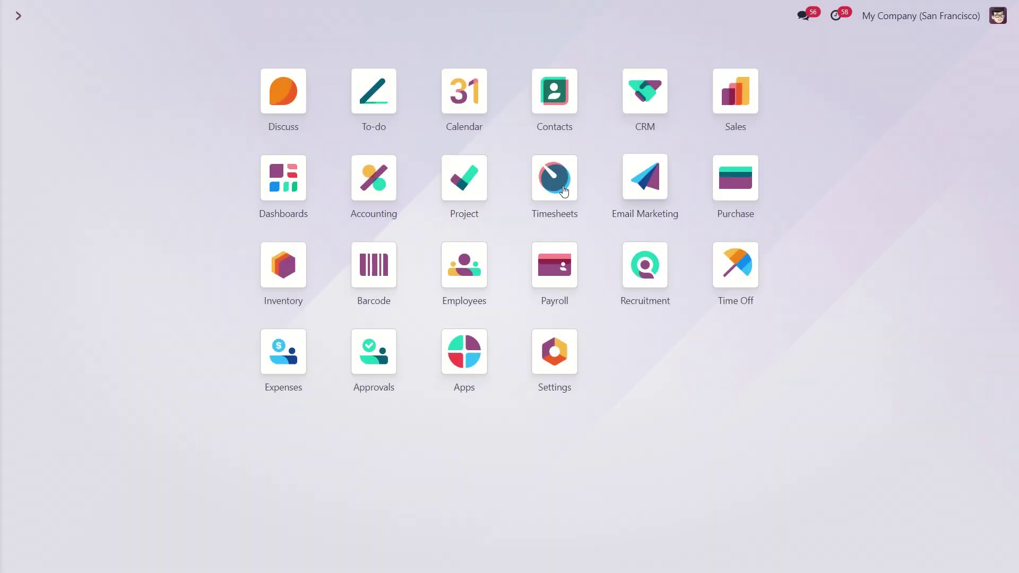
# - Show the Odoo Contacts as a list view
pyautogui.click(547, 105)
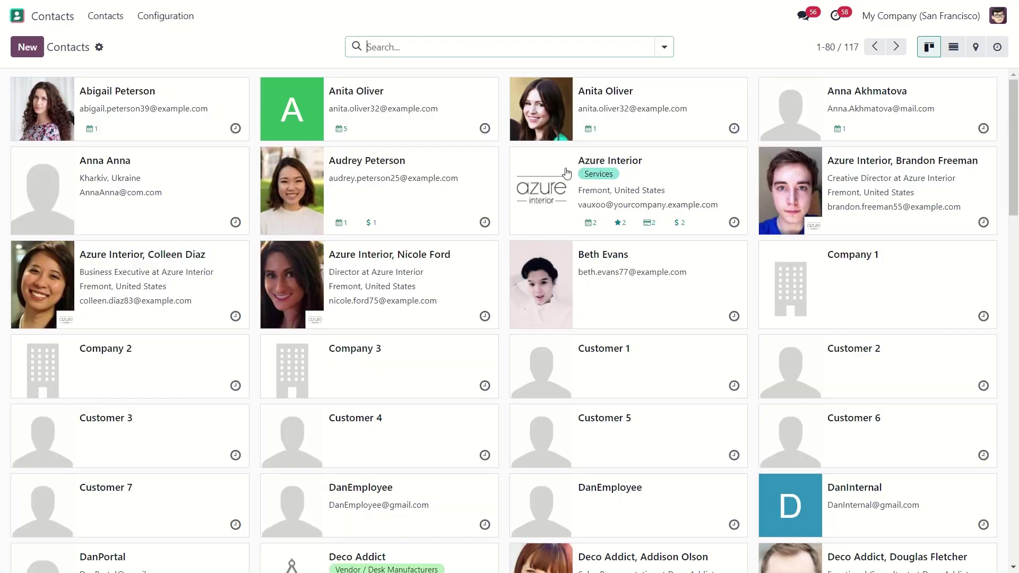
pyautogui.click(954, 49)
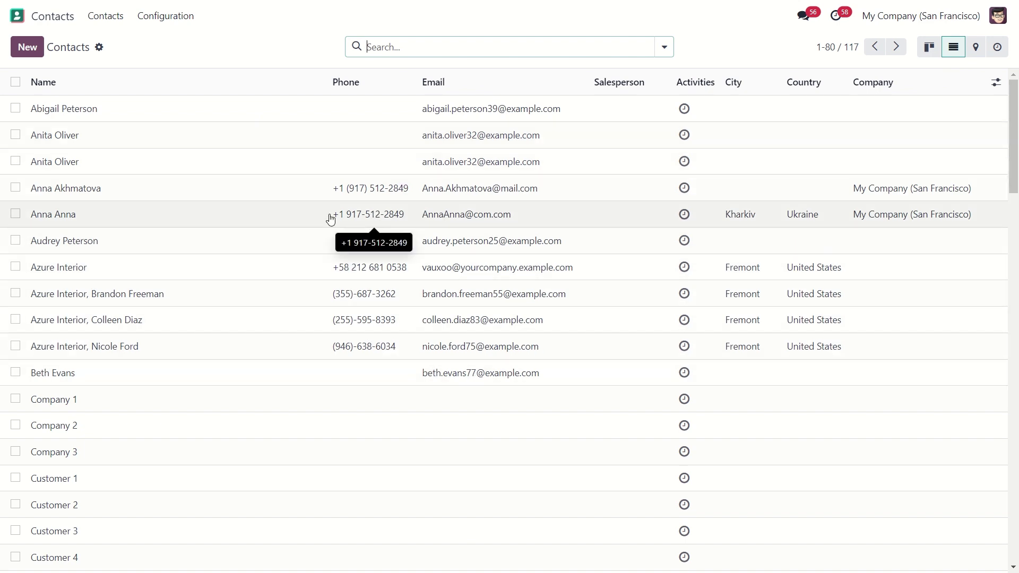
# - Select every contact on the page via the header checkbox and reach the Actions menu
pyautogui.click(15, 108)
pyautogui.click(15, 135)
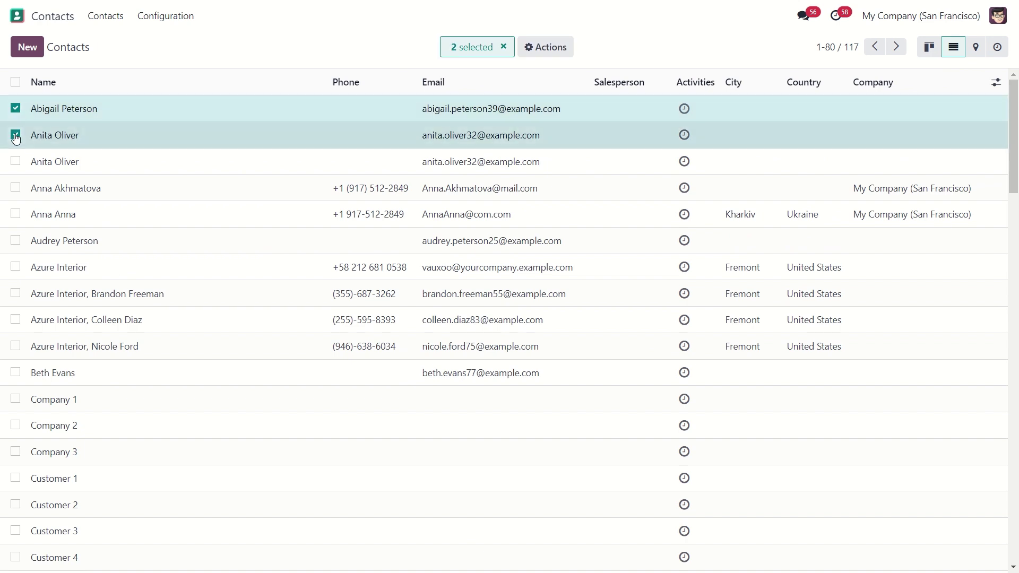
pyautogui.click(16, 162)
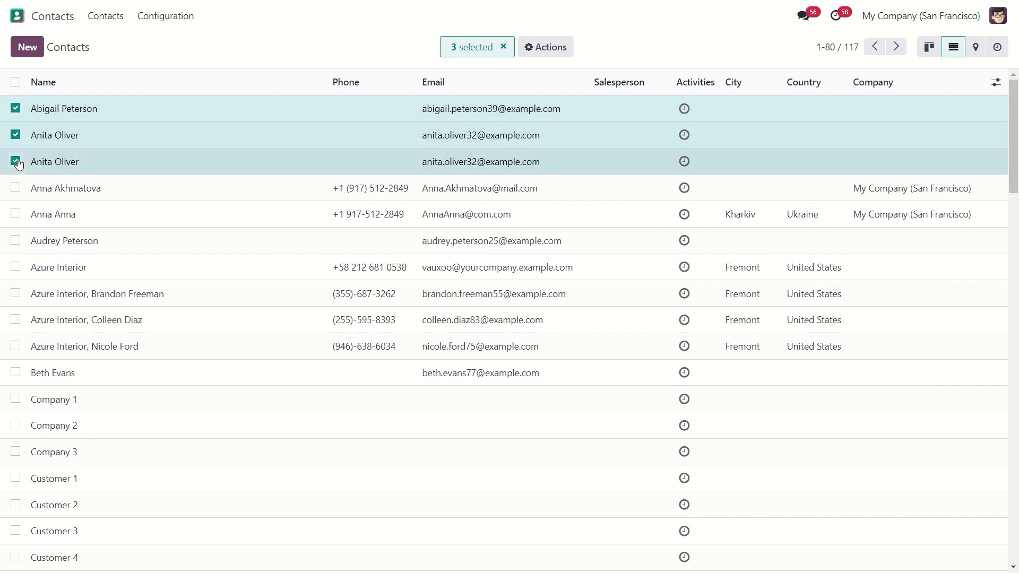
pyautogui.click(16, 162)
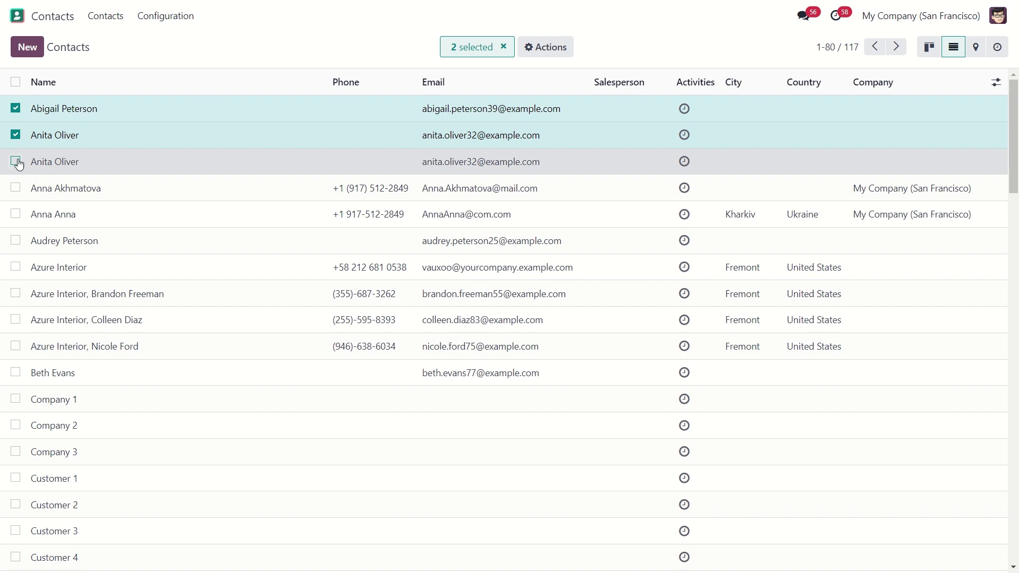
pyautogui.click(15, 136)
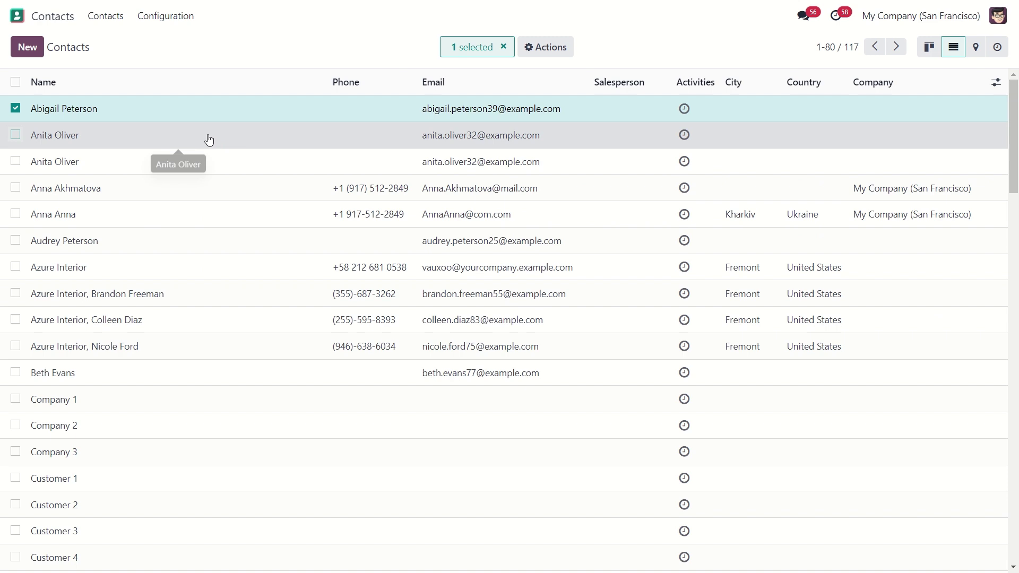
pyautogui.click(16, 83)
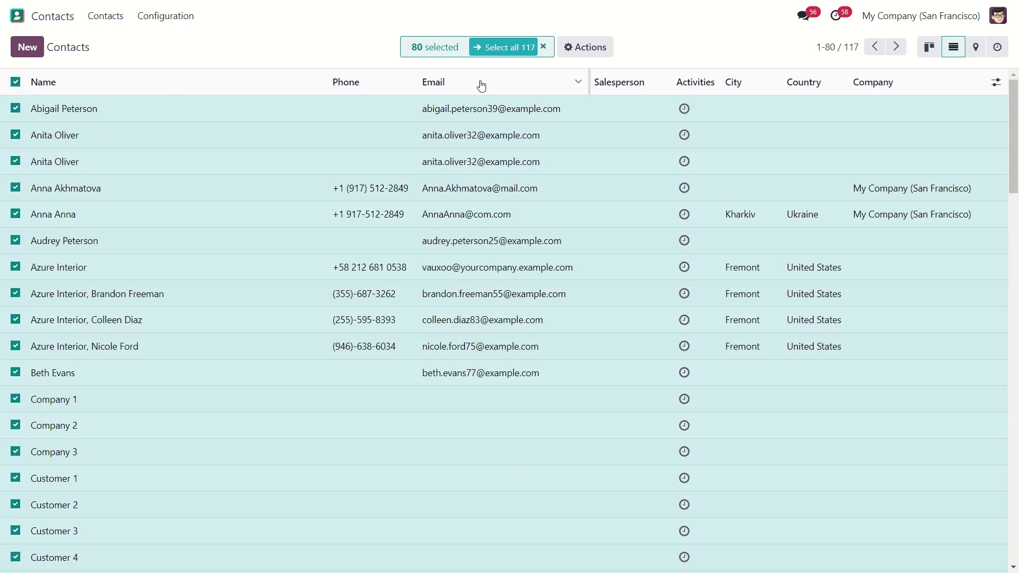
pyautogui.click(591, 45)
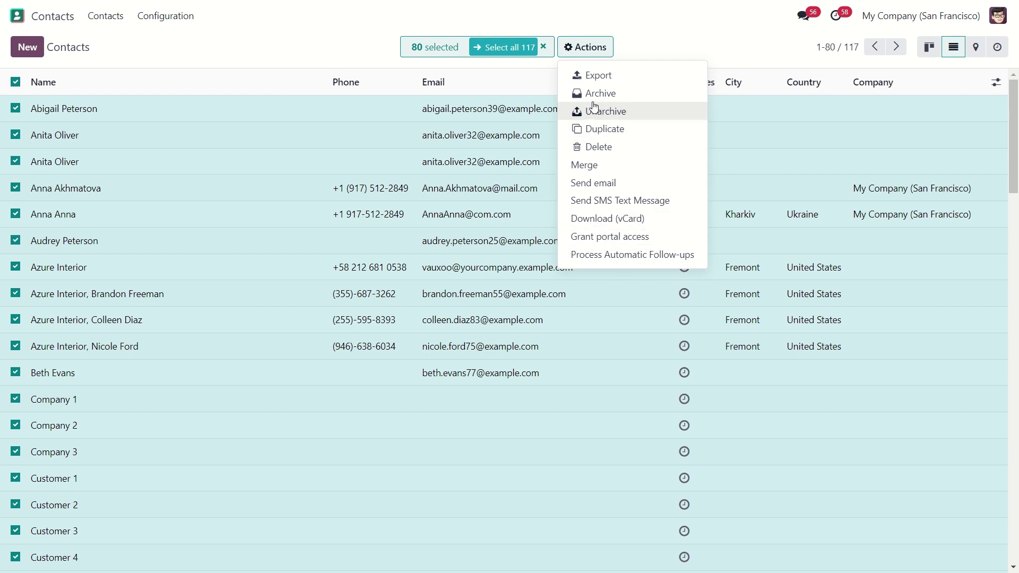
# - Export the contacts as an import-compatible XLSX including the Additional info field
pyautogui.click(592, 77)
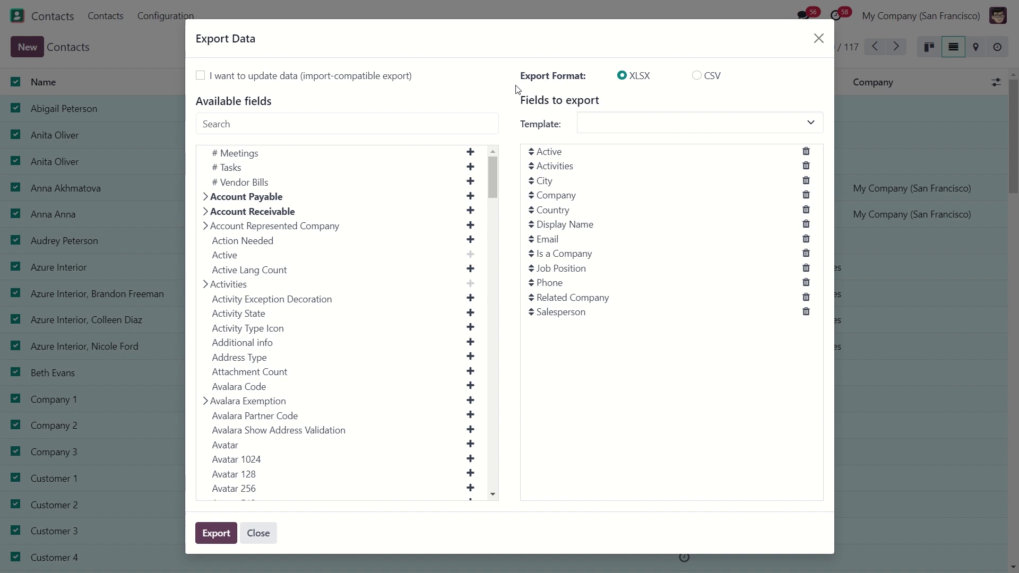
pyautogui.click(201, 76)
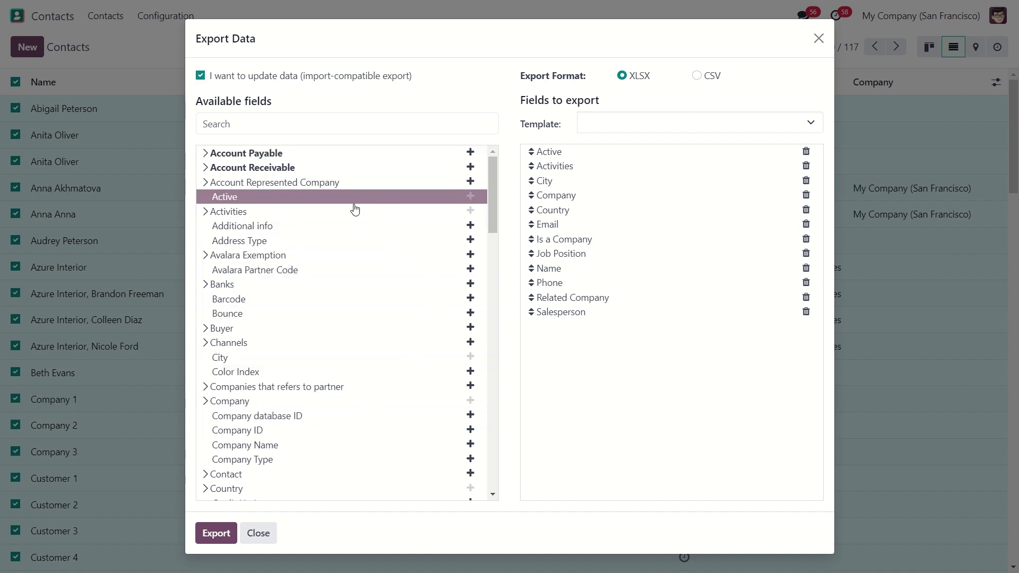
pyautogui.click(471, 229)
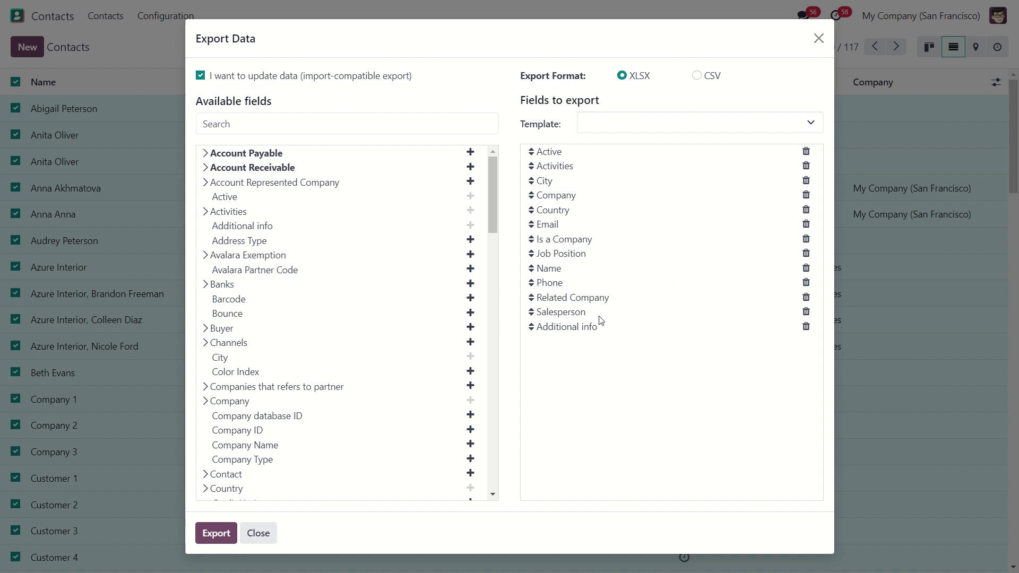
pyautogui.click(216, 533)
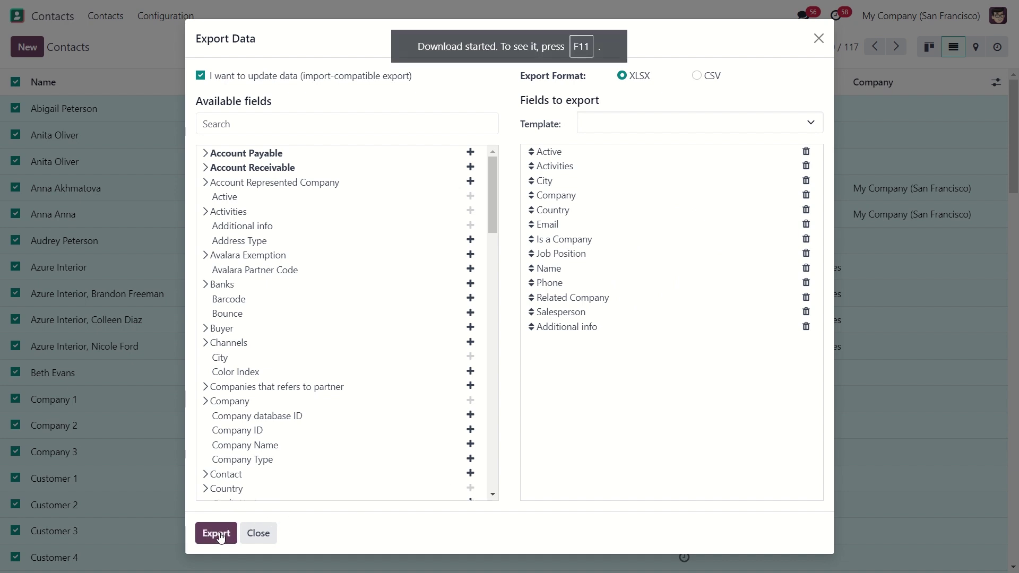
# - Close the Export Data dialog, returning to the contact list
pyautogui.click(267, 535)
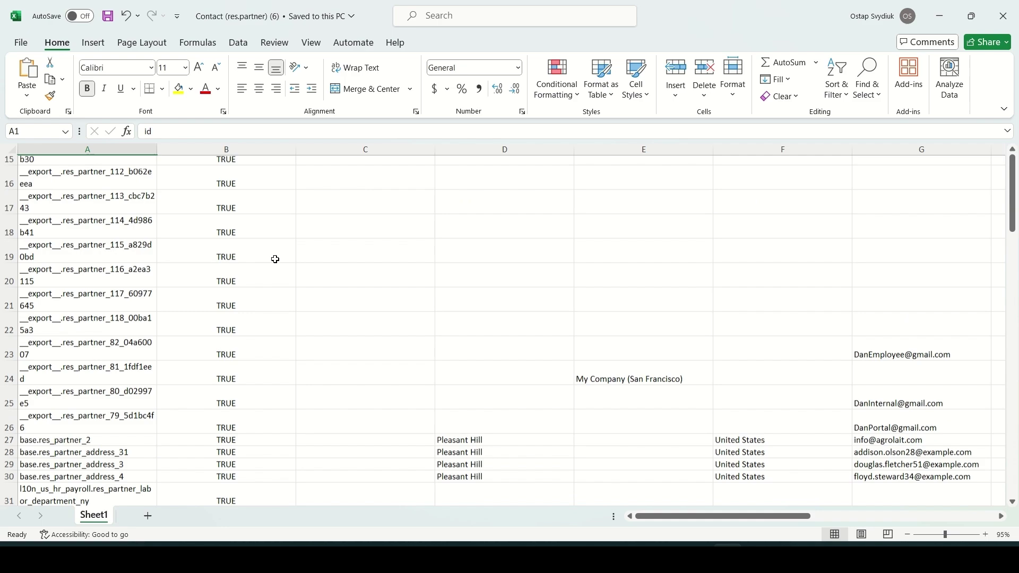
pyautogui.hscroll(5, 275, 260)
pyautogui.hscroll(5, 275, 260)
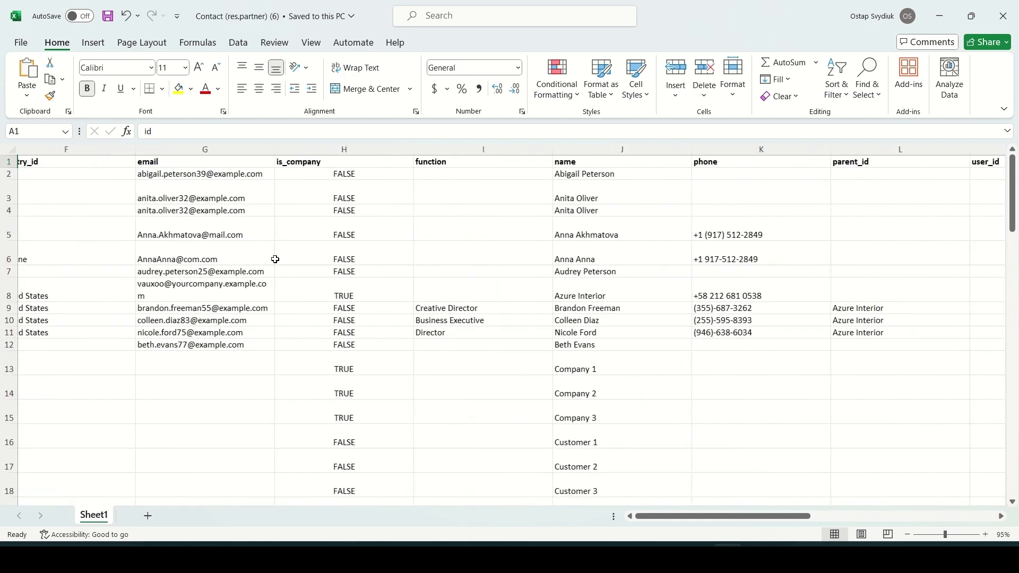
pyautogui.hscroll(-6, 275, 259)
pyautogui.hscroll(-4, 275, 260)
pyautogui.hscroll(1, 275, 260)
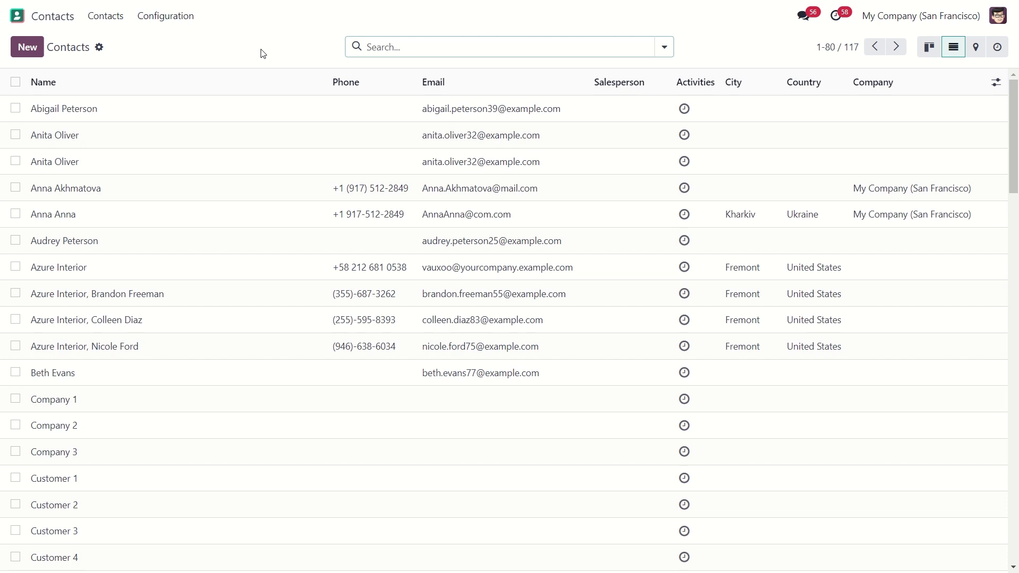
# - Start Import records for Contacts from the gear menu
pyautogui.click(98, 49)
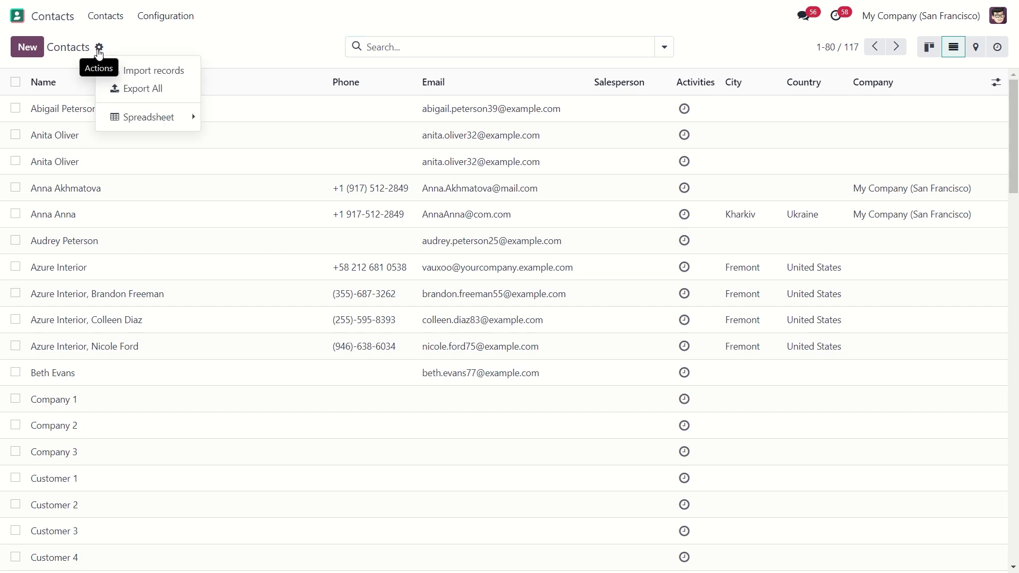
pyautogui.click(151, 72)
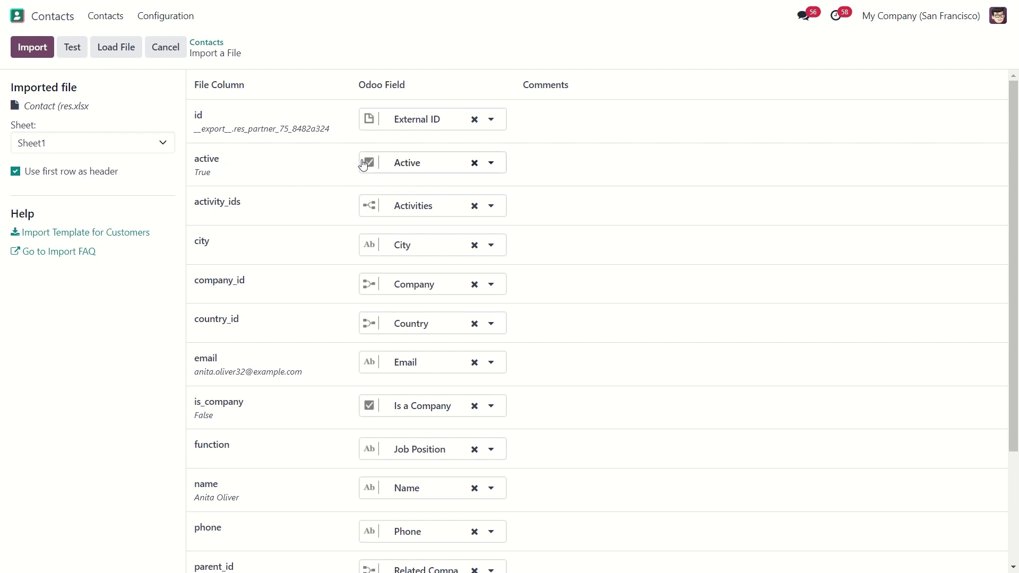
pyautogui.click(420, 166)
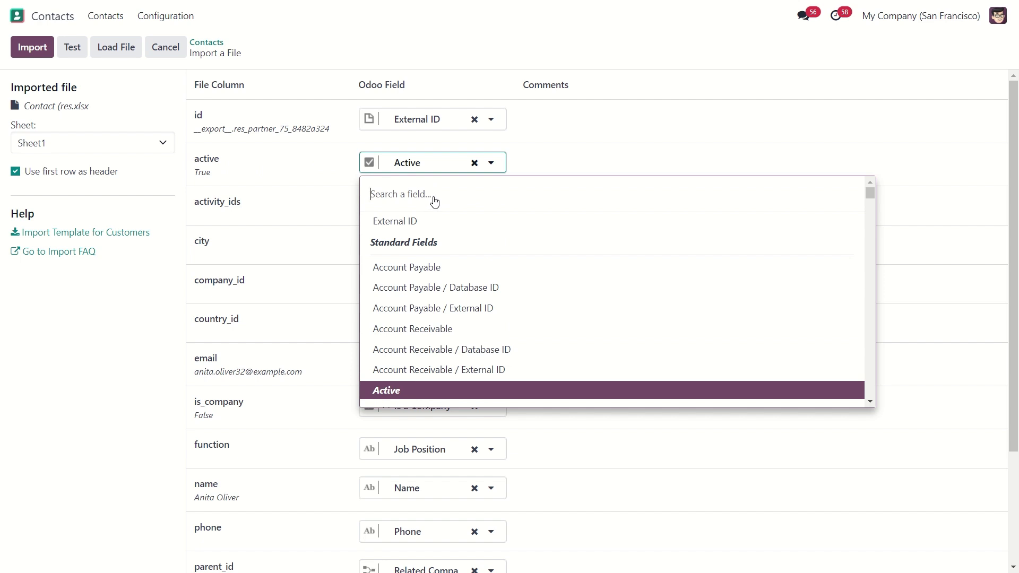
pyautogui.write('st')
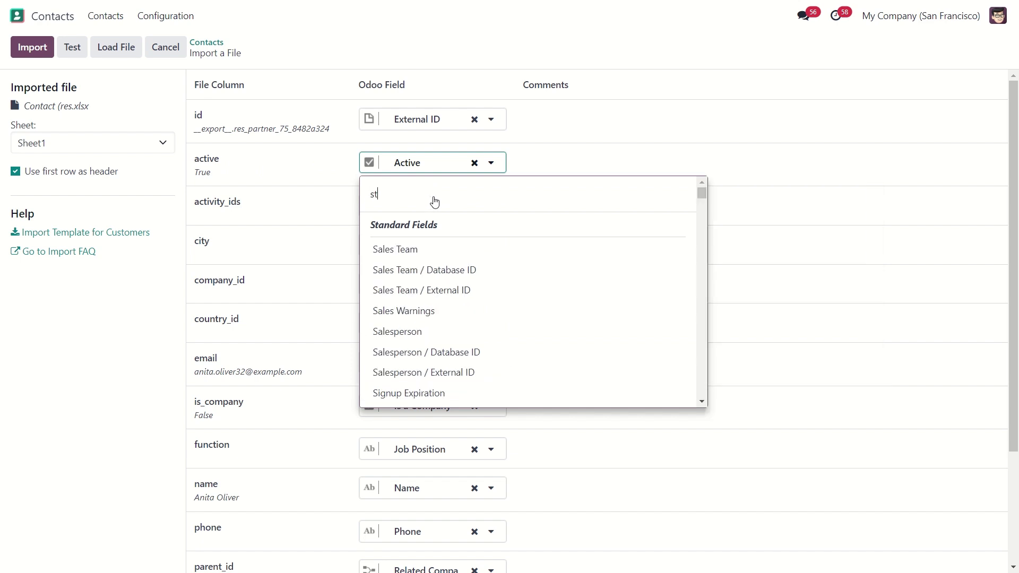
pyautogui.write('atus')
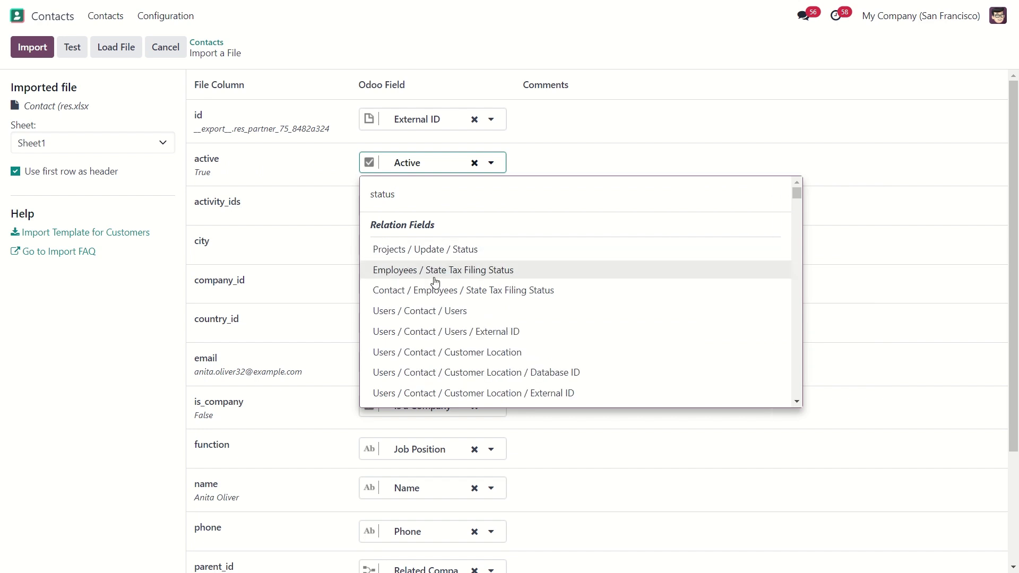
pyautogui.scroll(-2, 435, 281)
pyautogui.scroll(-2, 435, 283)
pyautogui.scroll(-1, 435, 282)
pyautogui.scroll(-3, 435, 282)
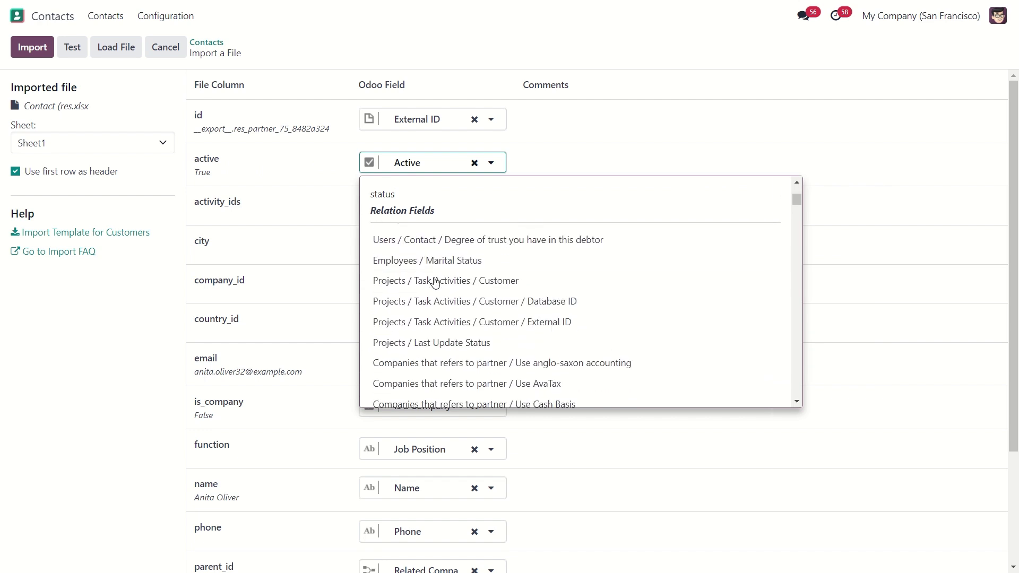
pyautogui.scroll(-2, 435, 282)
pyautogui.scroll(-1, 436, 281)
pyautogui.scroll(-2, 434, 282)
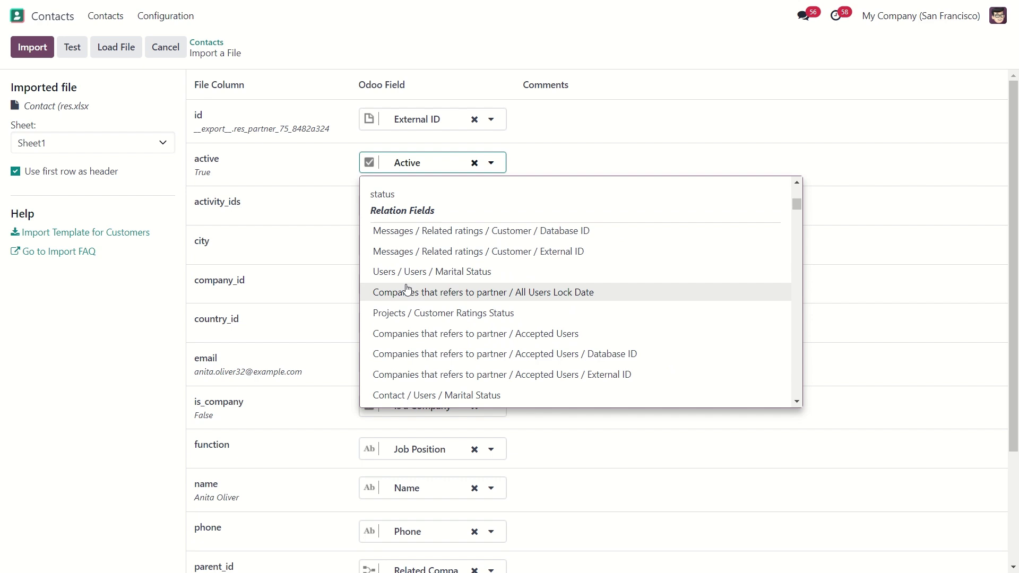
pyautogui.click(158, 336)
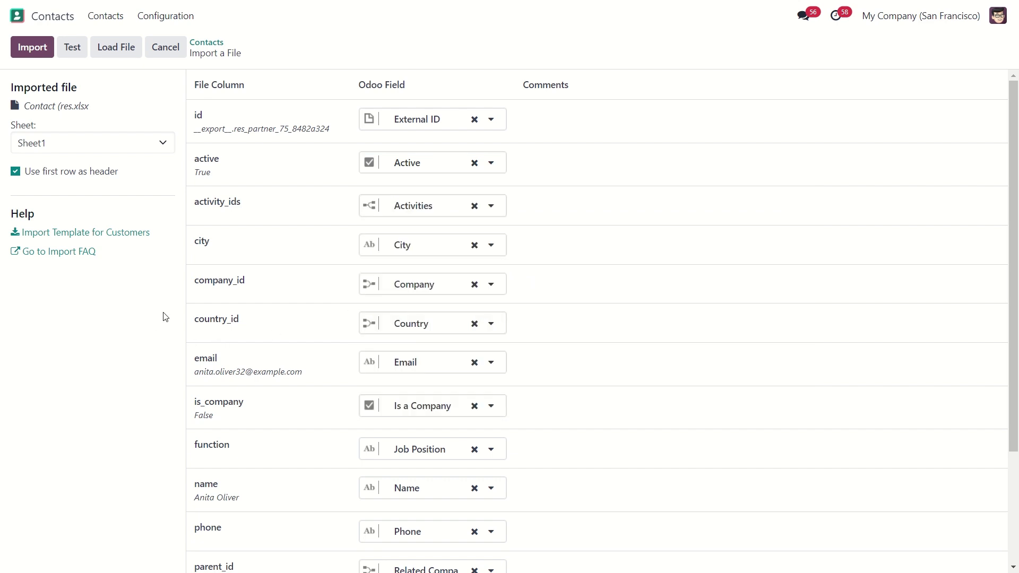
# - Test the file until 'Everything seems valid', then import the contacts
pyautogui.click(74, 49)
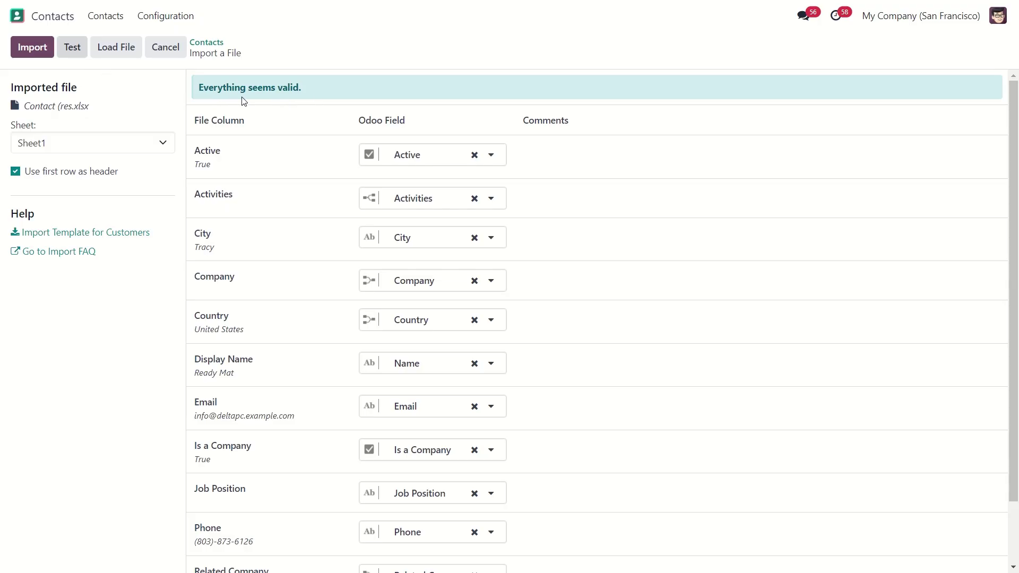
pyautogui.click(29, 53)
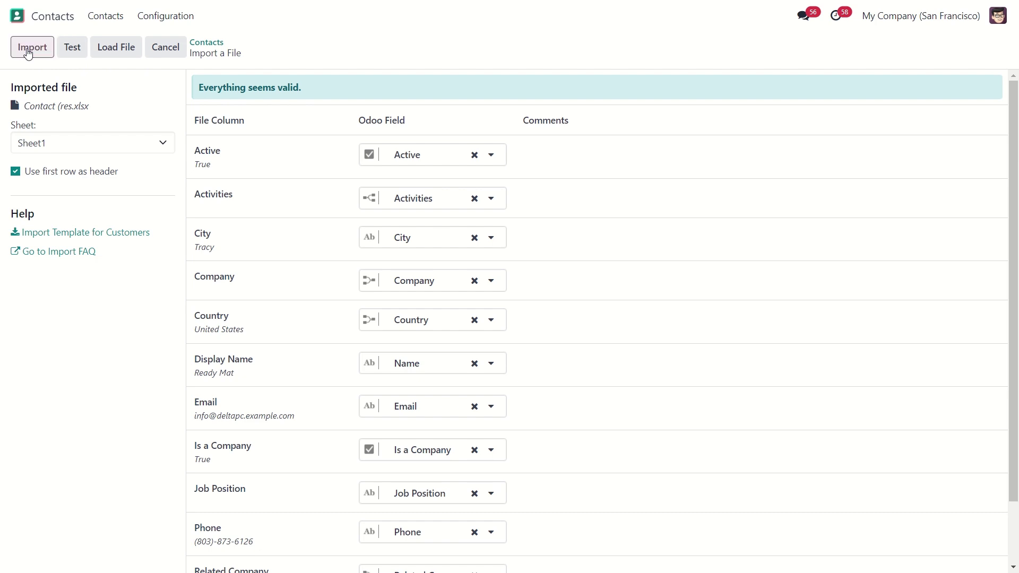